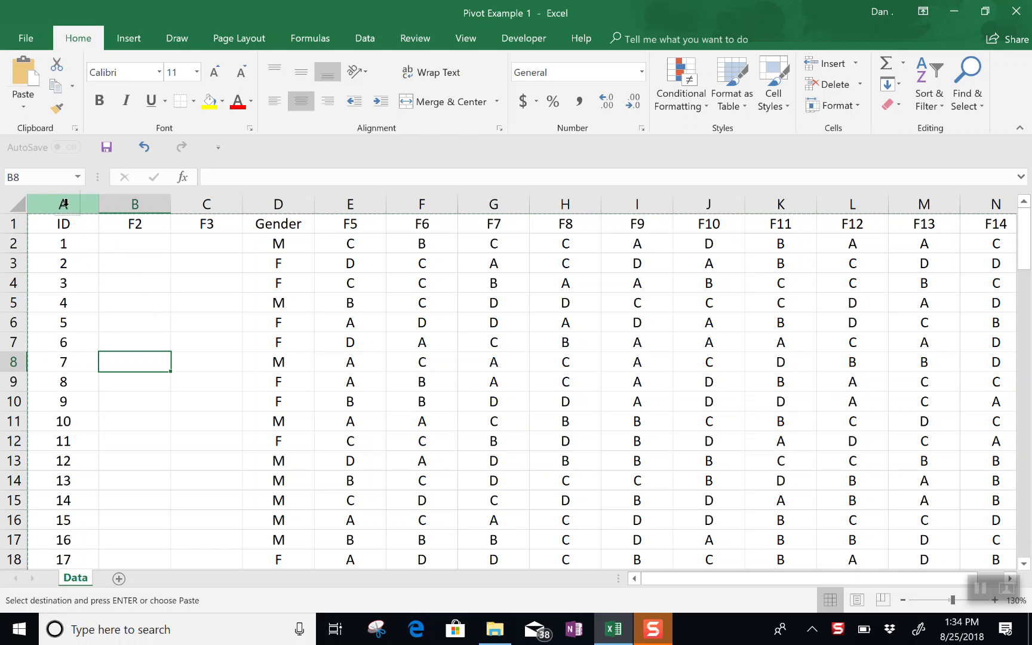
- Create a PivotTable on a new worksheet from columns A through N of the Data sheet
left_click_drag(64, 203, 778, 249)
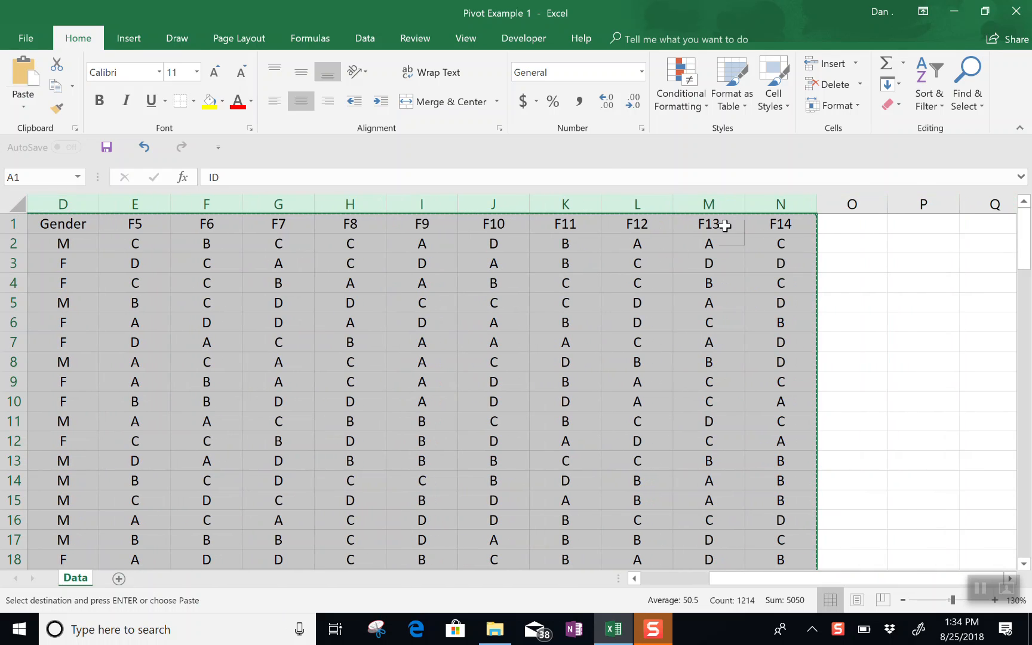
left_click(129, 41)
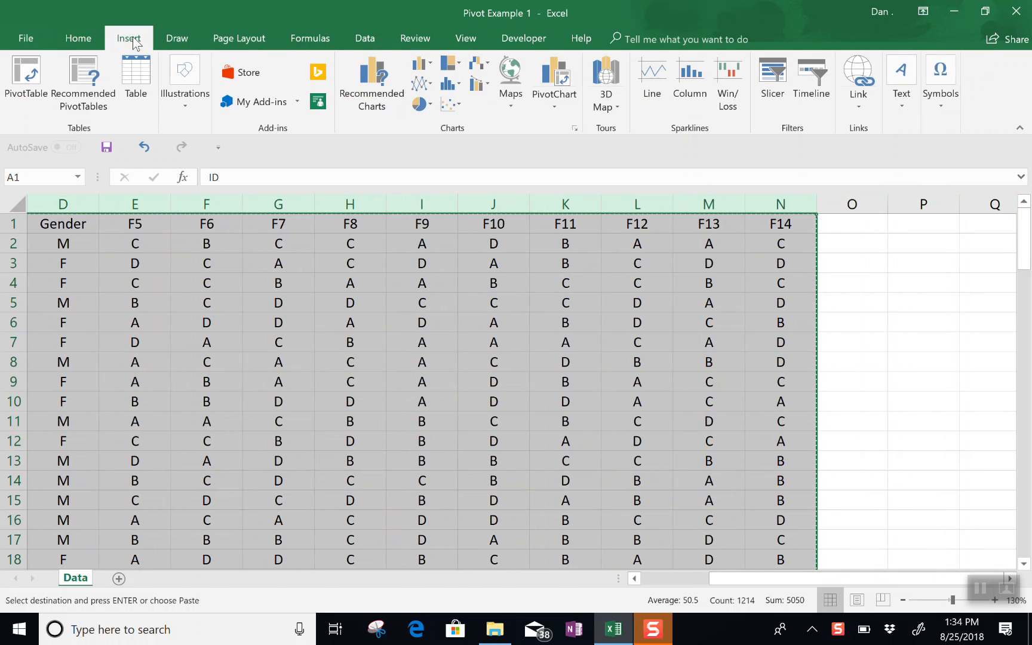
left_click(33, 80)
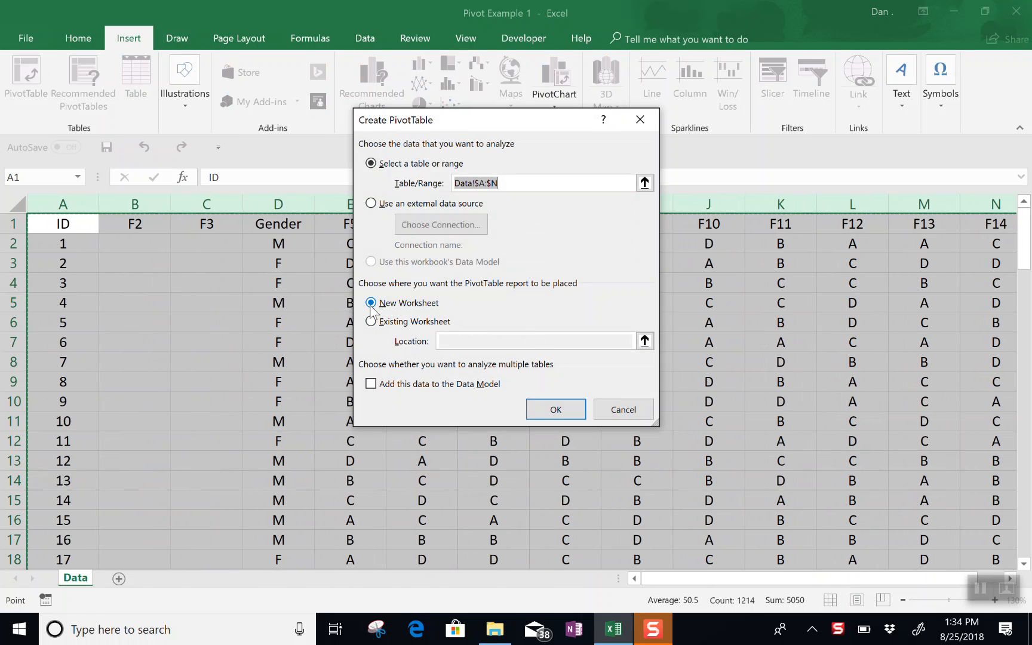
left_click(560, 411)
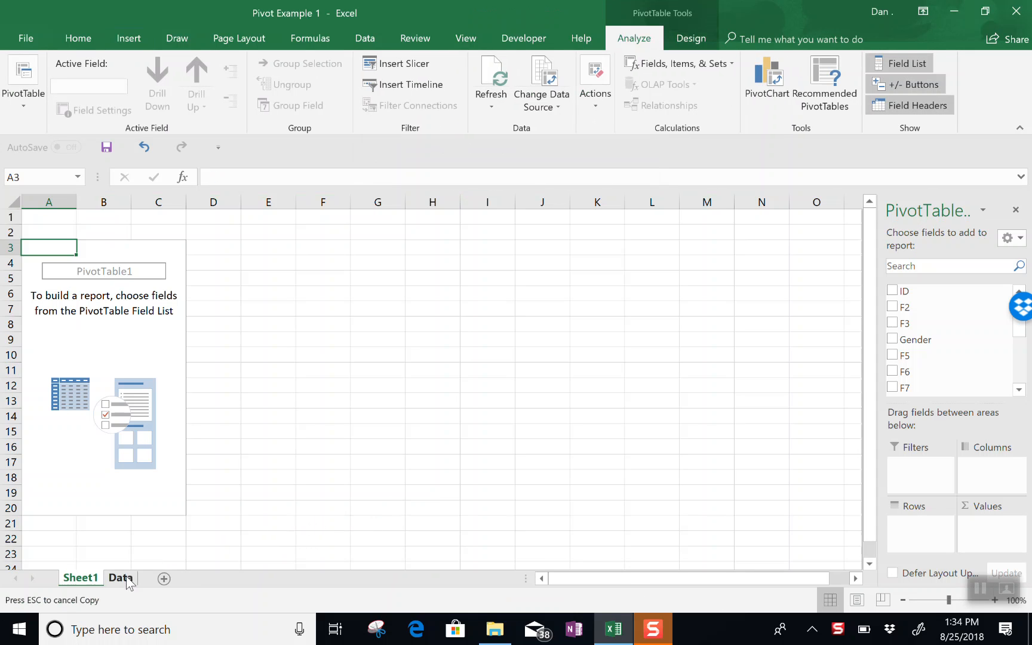
- Rename the new PivotTable worksheet as ex1
left_click(121, 578)
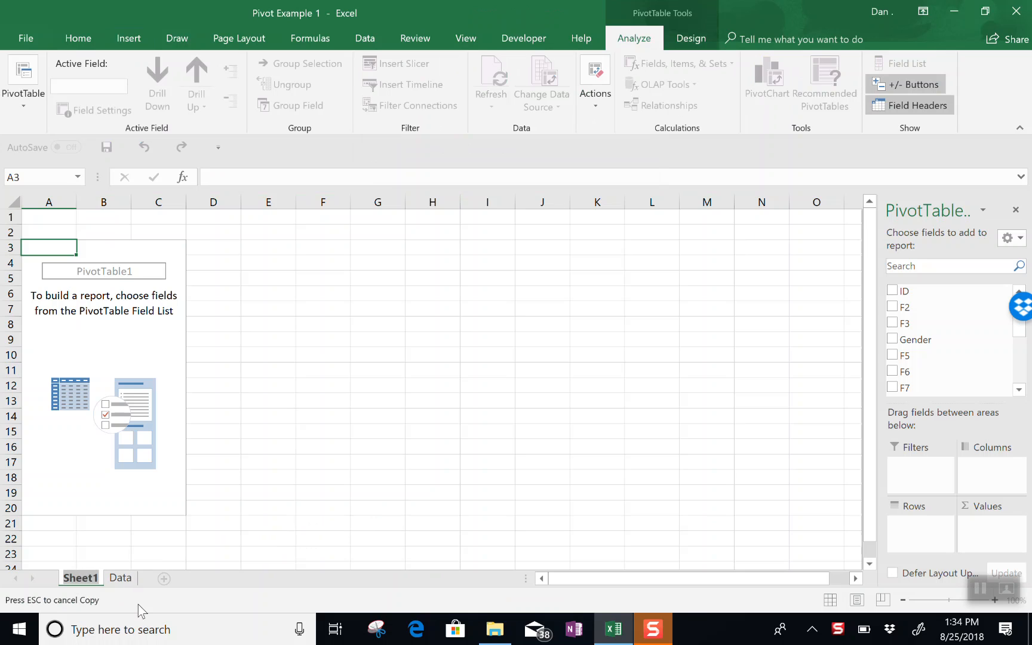
type("ex1")
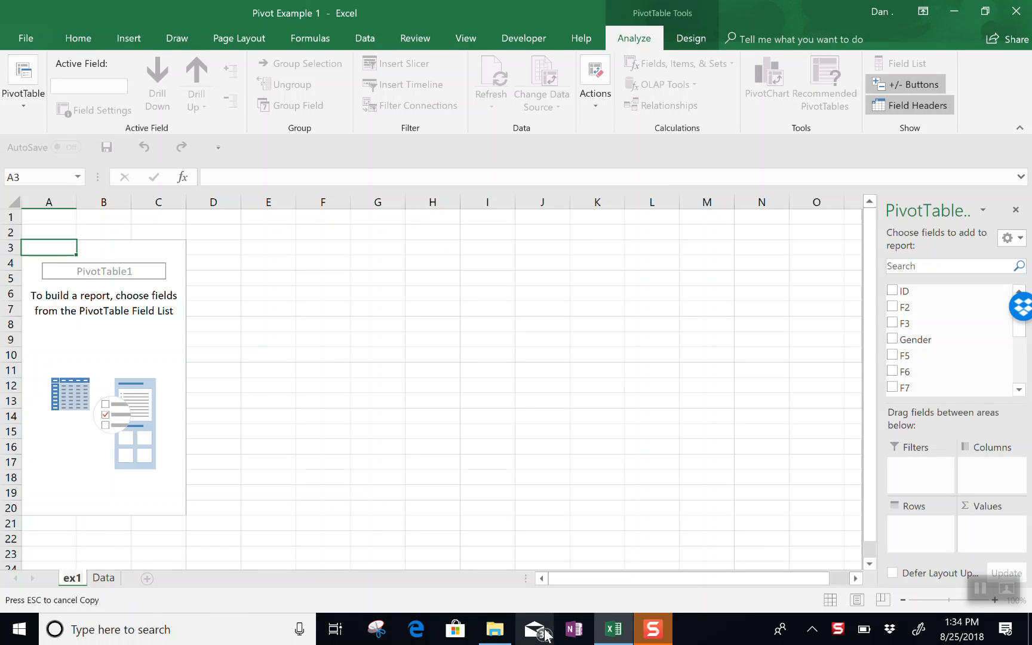
key("Return")
left_click(384, 472)
left_click(147, 330)
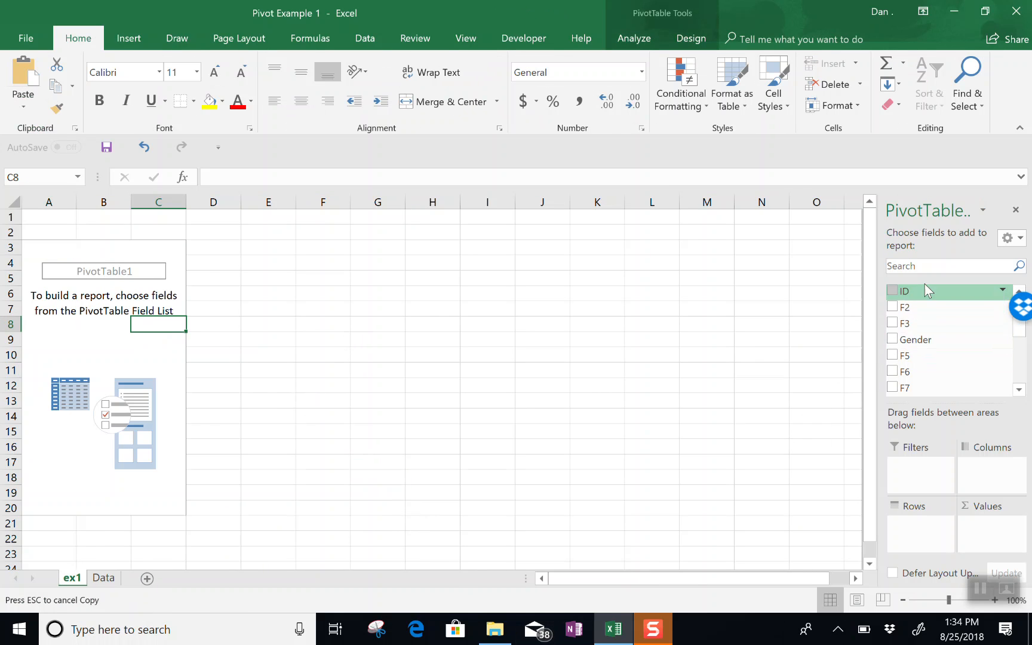
- Build the pivot table on ex1 with Gender as the row field and ID as the value field
left_click(105, 578, "ctrl")
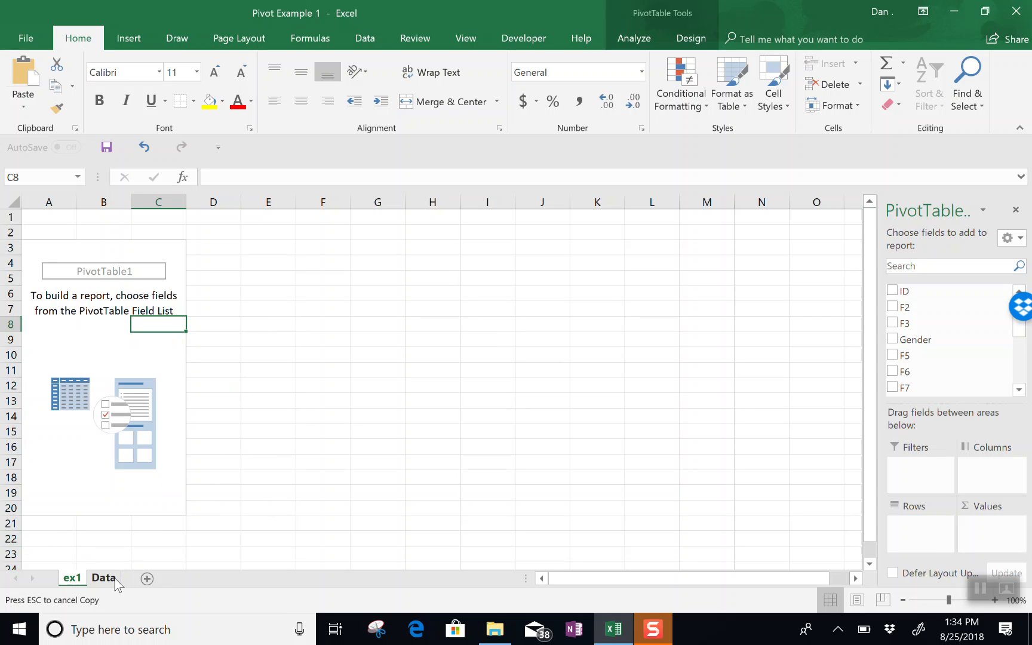
key("ctrl+Page_Down")
left_click(75, 577)
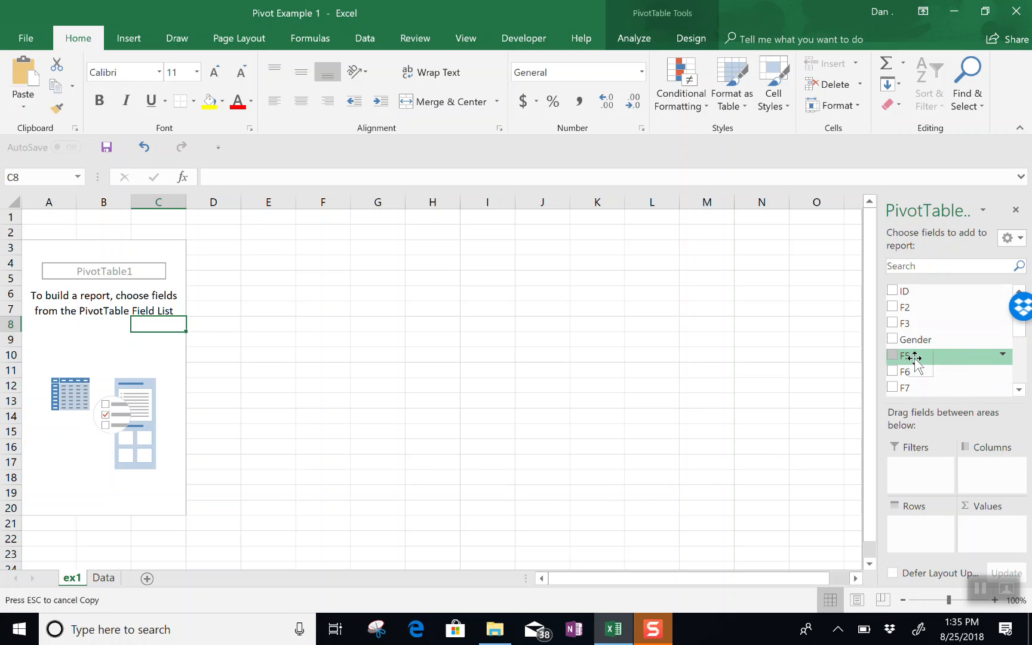
left_click_drag(916, 339, 915, 529)
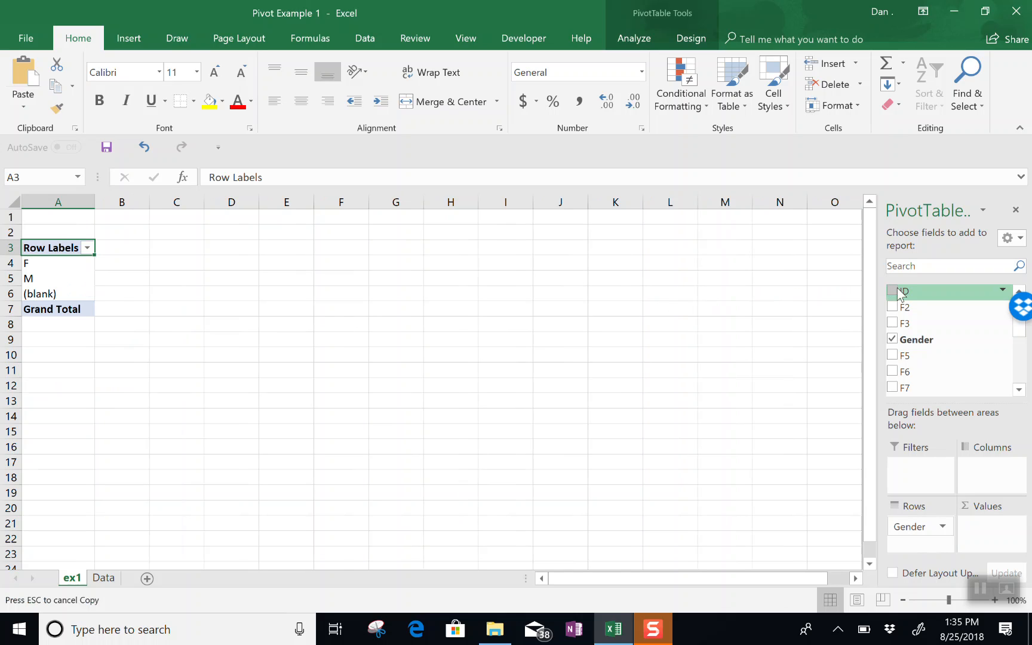
left_click_drag(914, 290, 1017, 536)
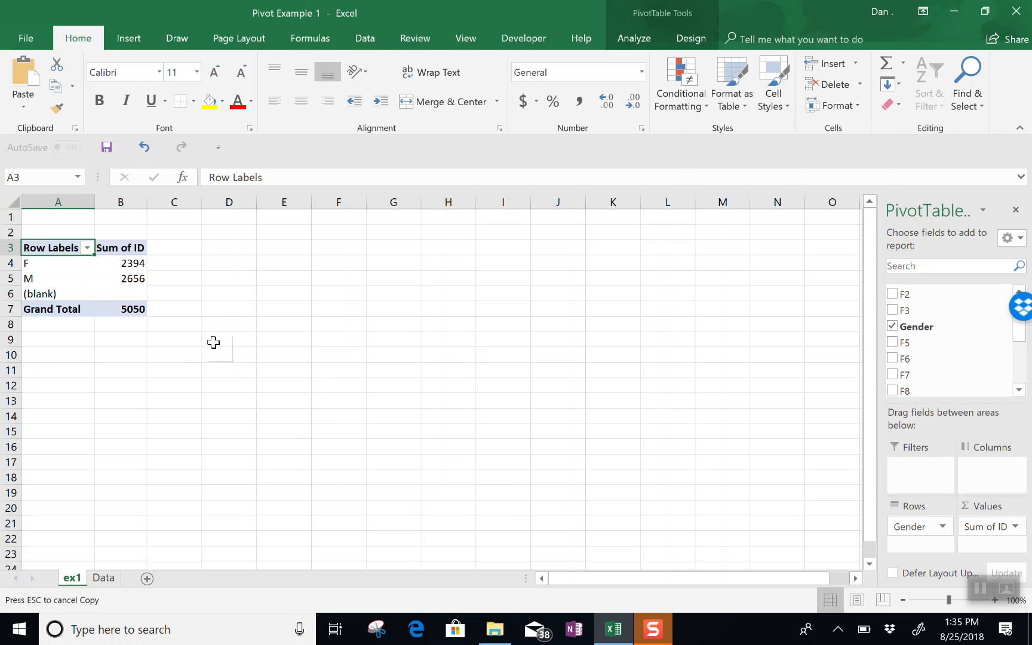
left_click(110, 579)
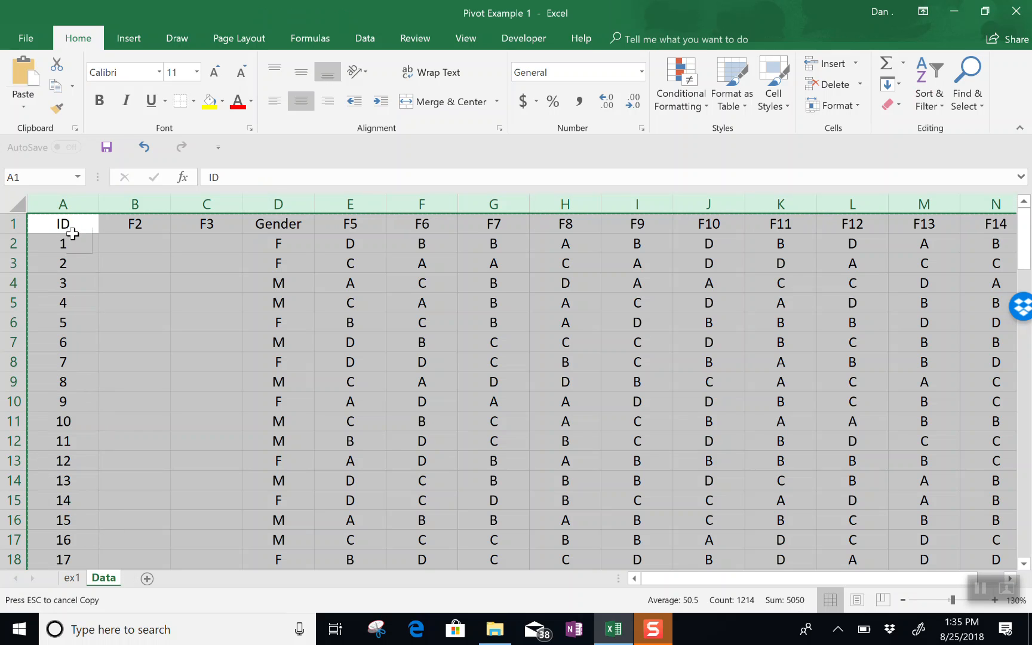
left_click(77, 579)
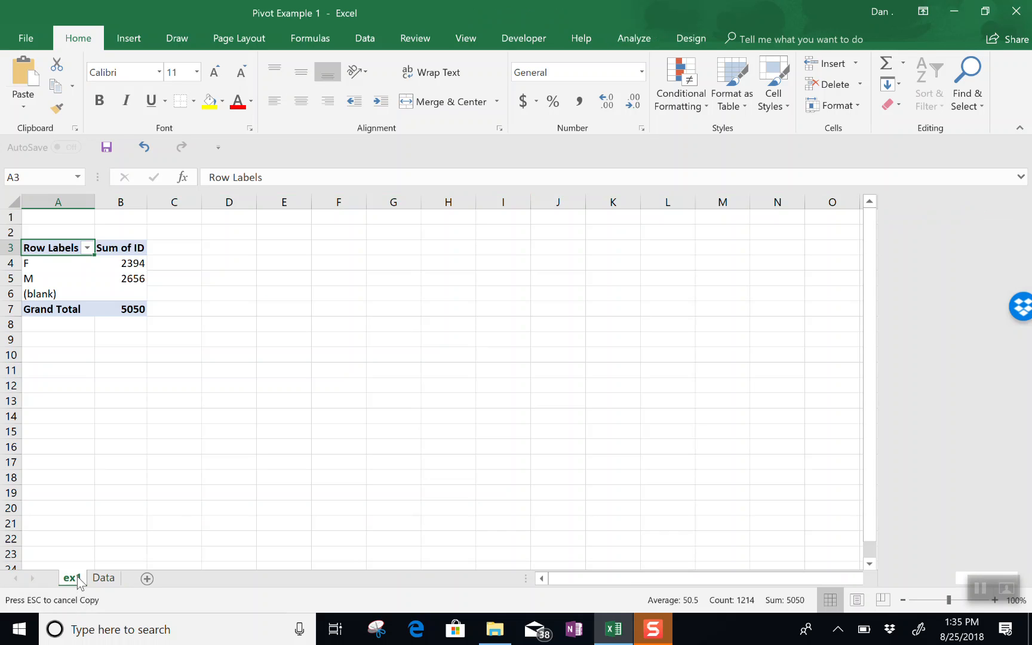
left_click(1013, 527)
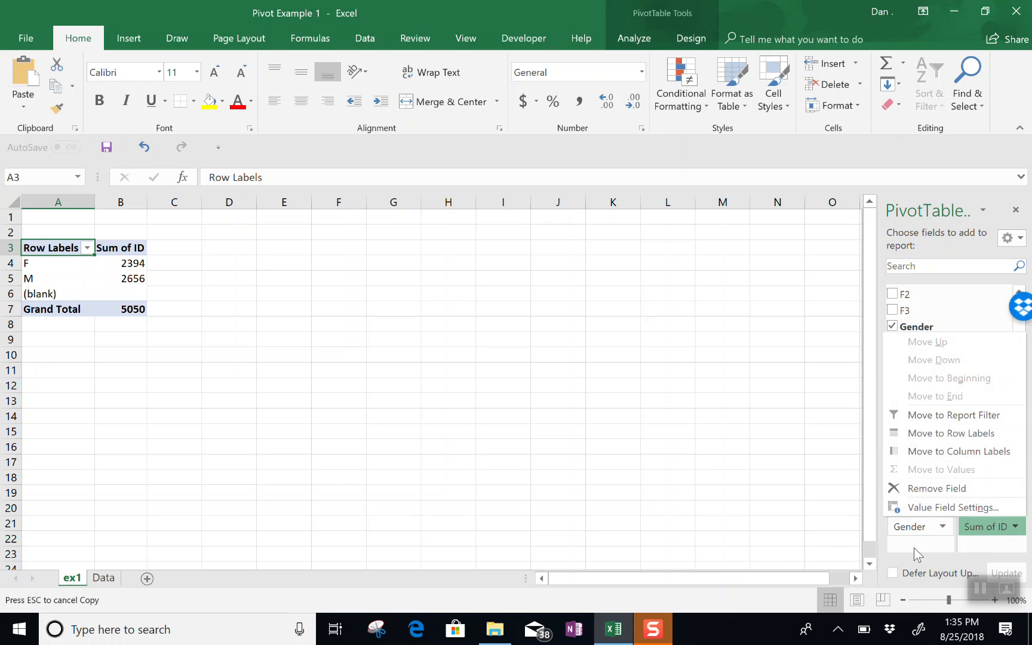
left_click(756, 512)
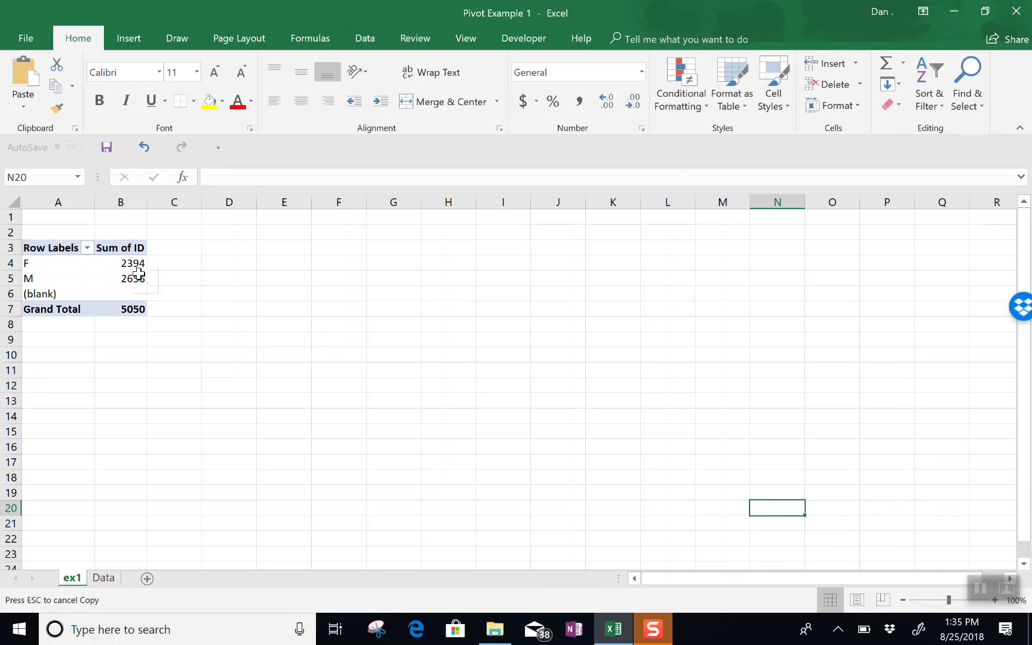
- Change the summary calculation of the pivot table's ID value field to Count
left_click(138, 275)
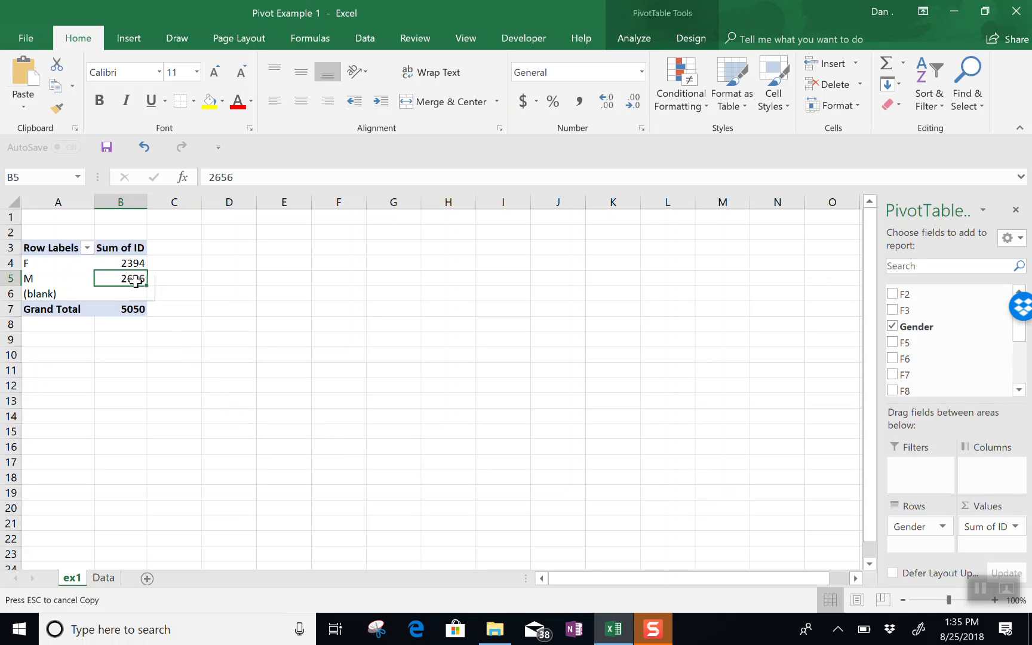
mouse_move(135, 282)
left_click(995, 526)
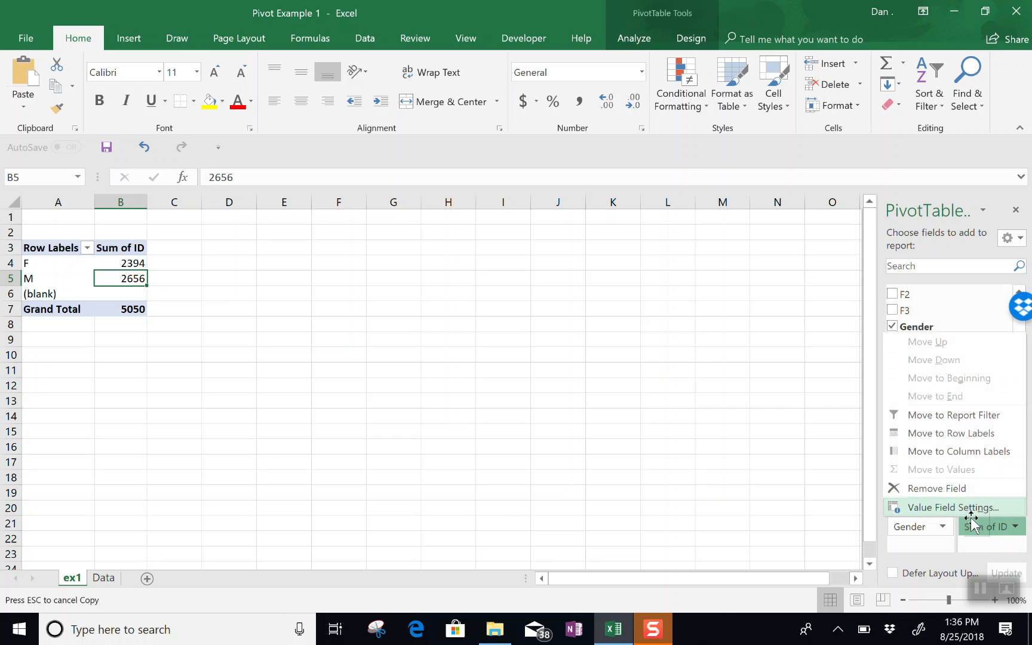
left_click(1002, 526)
left_click(1015, 527)
left_click(980, 509)
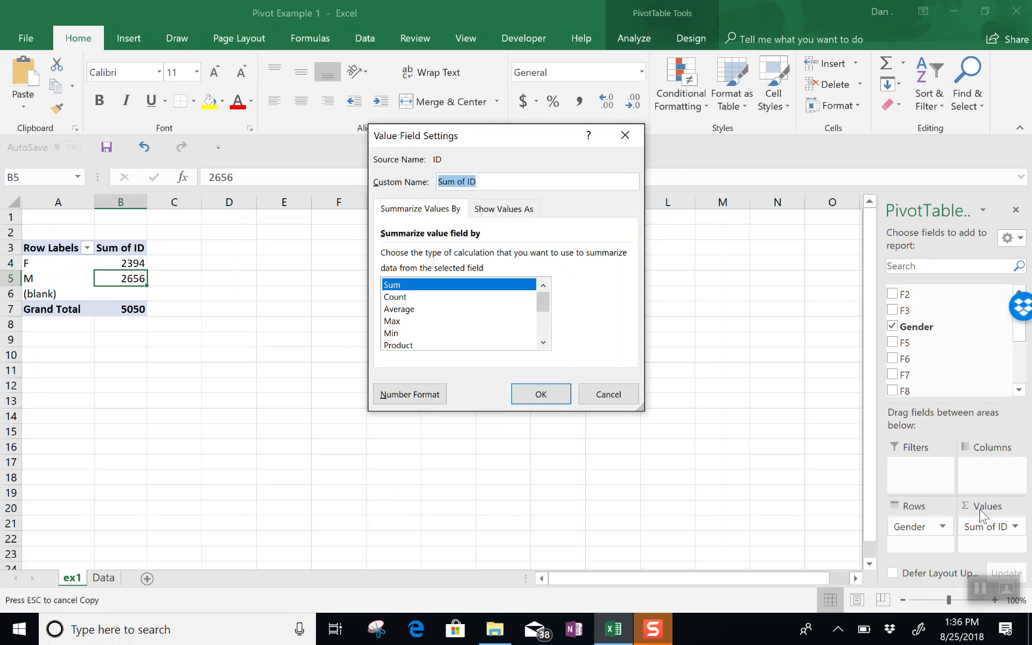
mouse_move(544, 301)
left_mouse_down()
mouse_move(545, 339)
mouse_move(527, 300)
left_mouse_up()
left_click(409, 297)
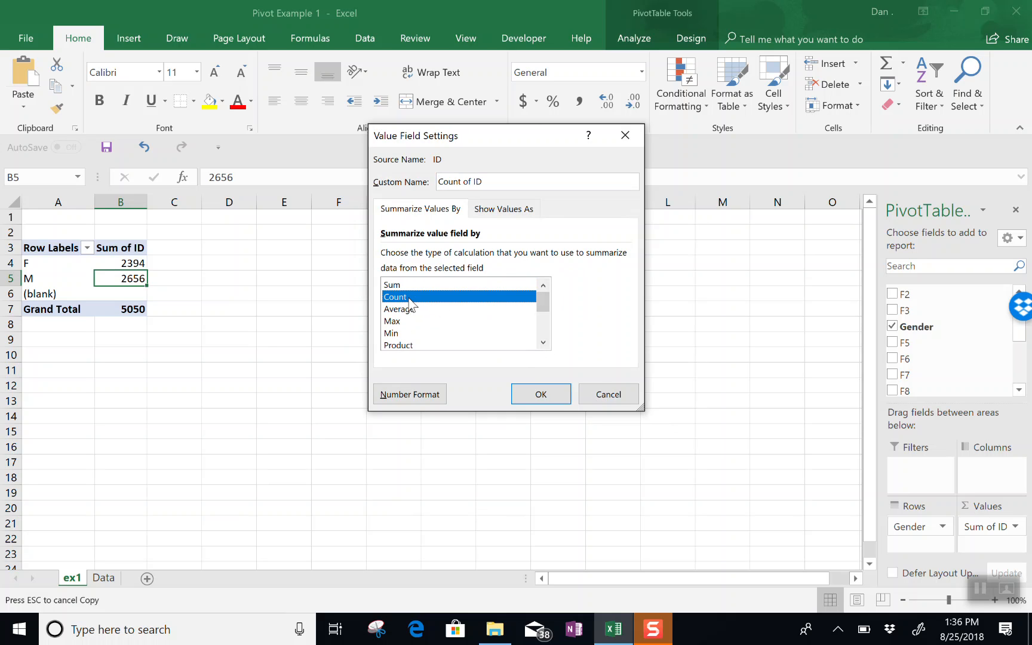
left_click(538, 394)
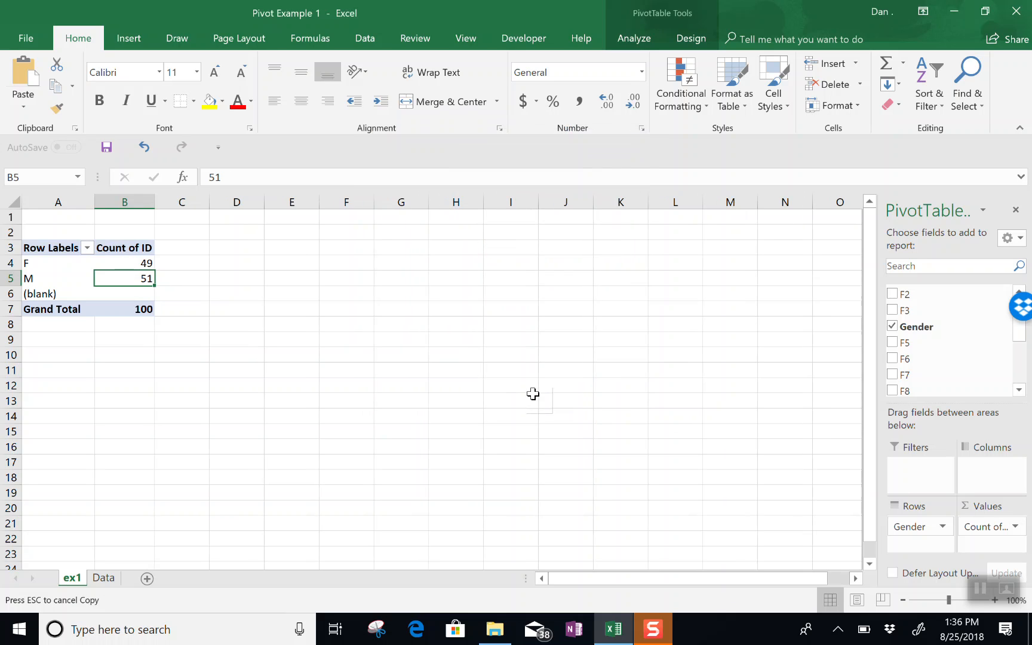
- Recalculate the random formulas on the Data sheet several times and refresh the pivot table on ex1
left_click(104, 577)
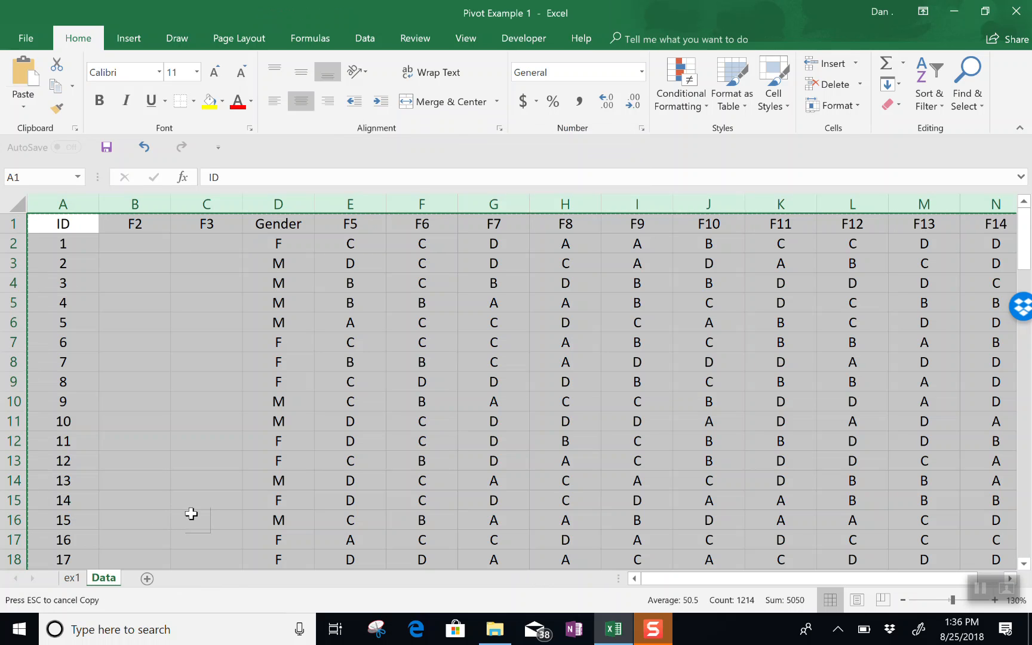
left_click(70, 578)
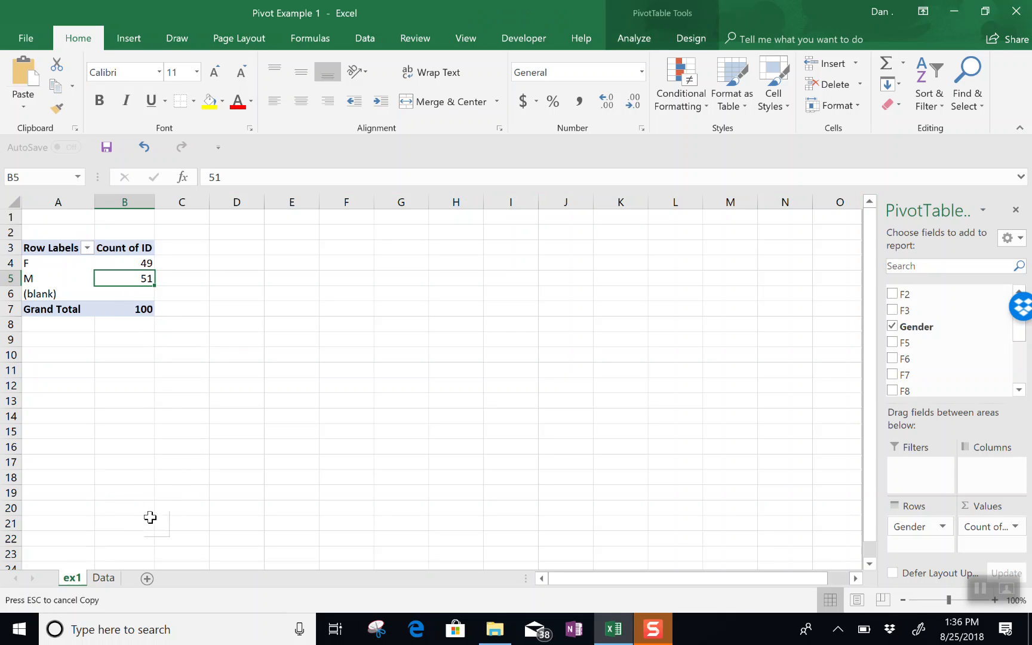
left_click(104, 578)
left_click(368, 299)
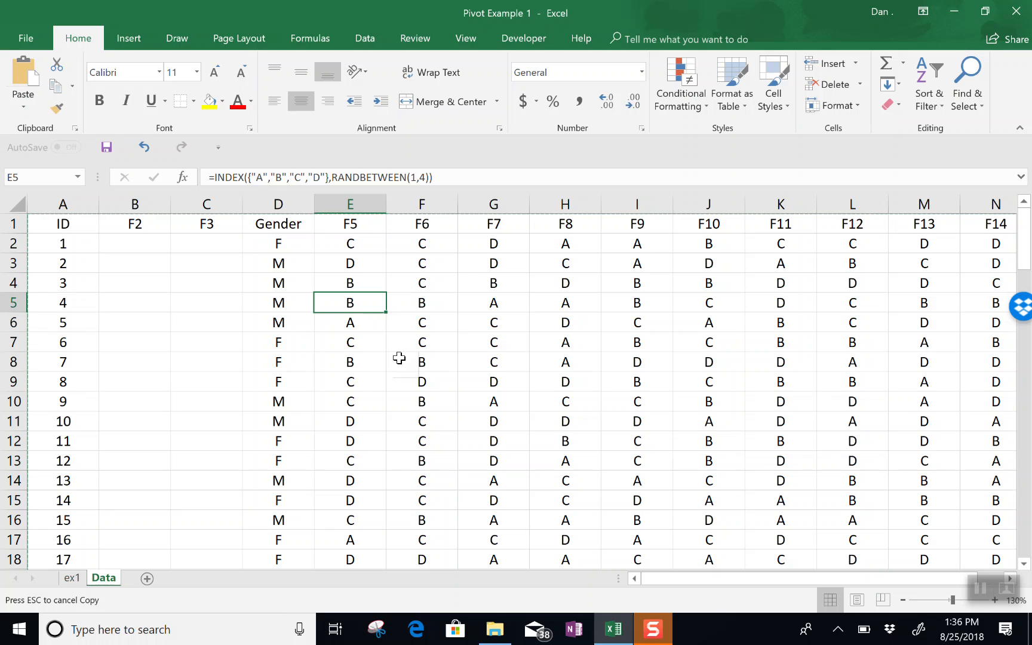
key("F9")
key("F9")
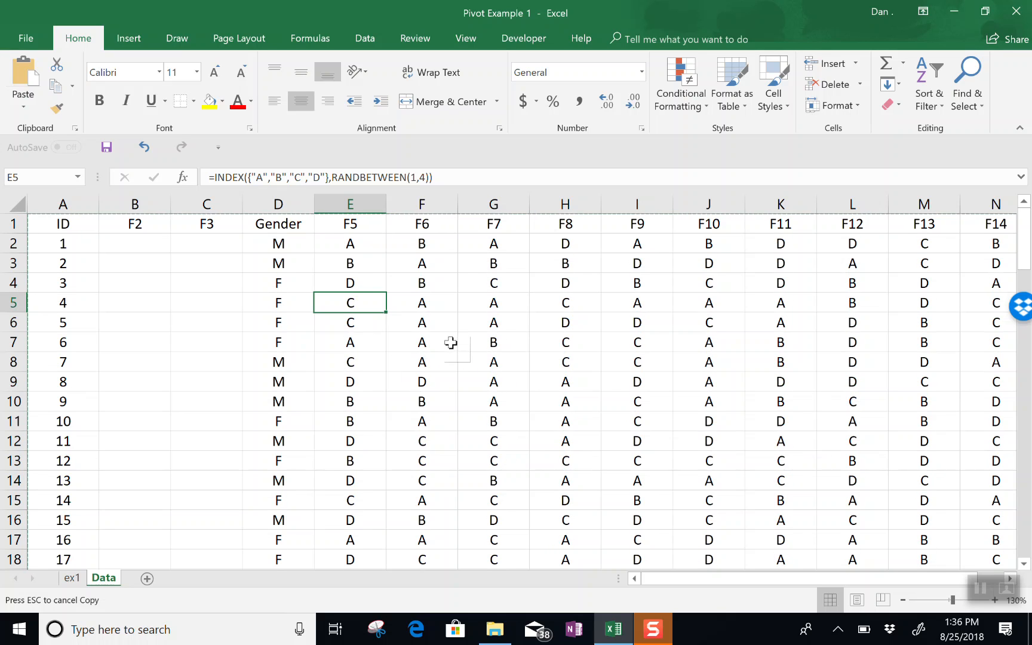
key("F9")
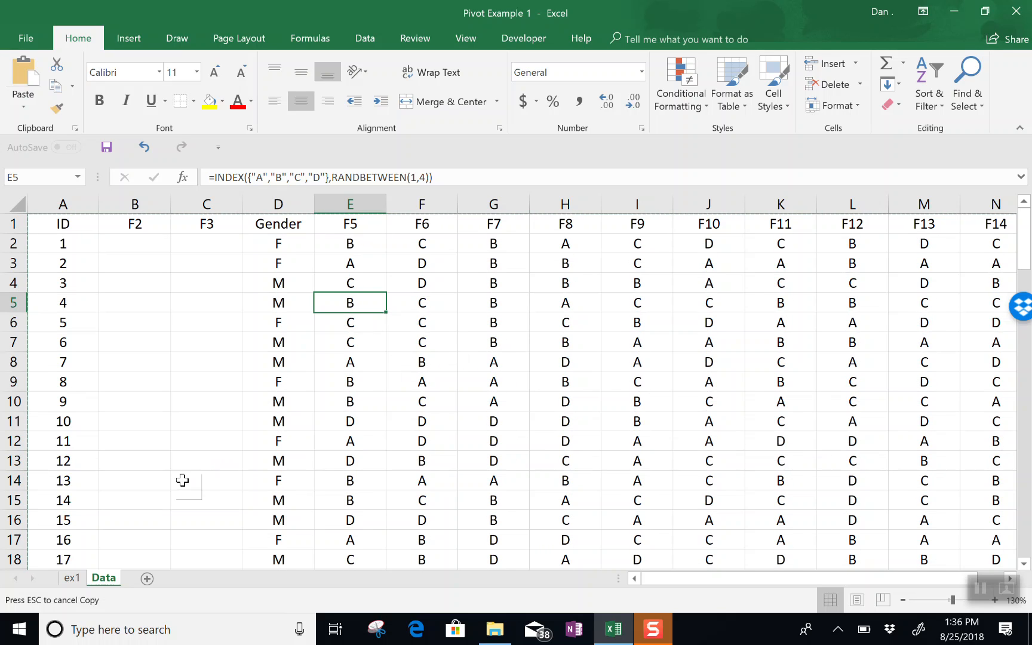
left_click(72, 579)
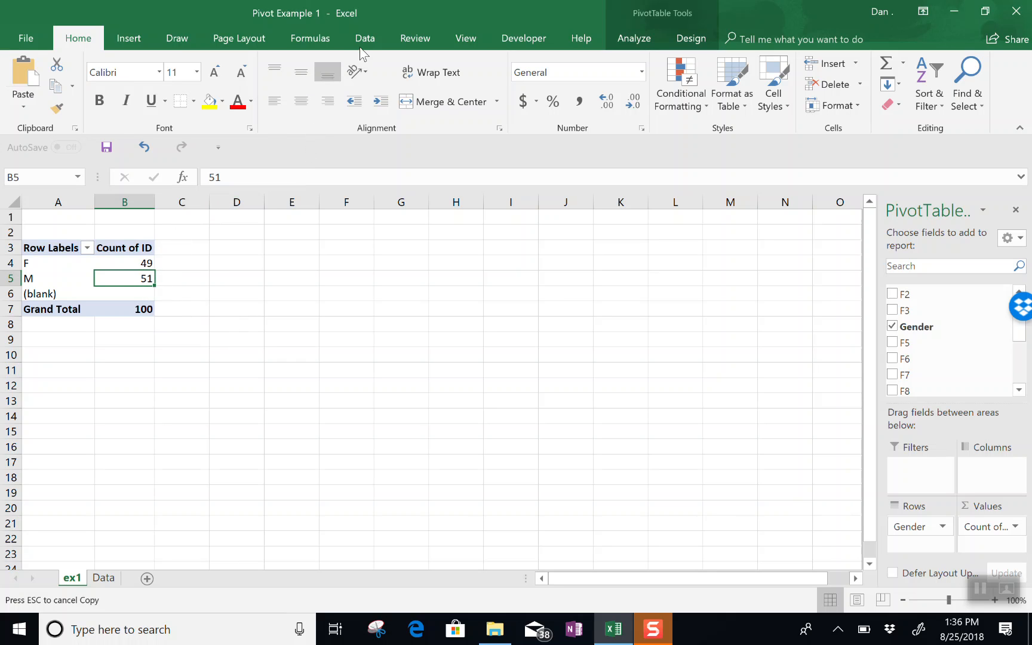
left_click(354, 30)
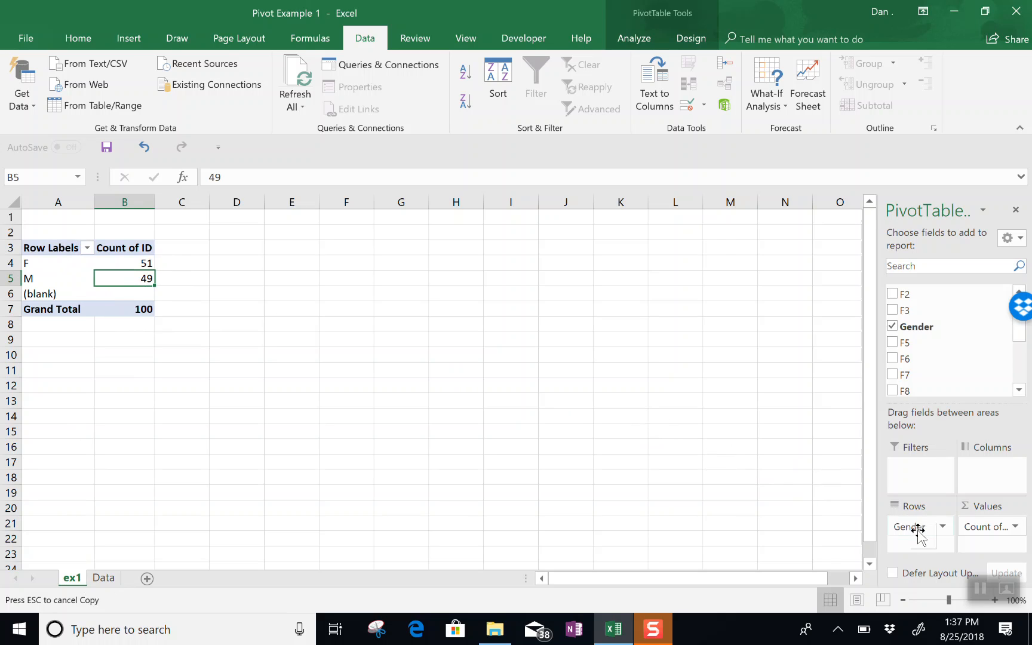
- Add F5 to the pivot table's rows and order the row fields with Gender above F5
left_click_drag(919, 528, 890, 497)
left_click(112, 580)
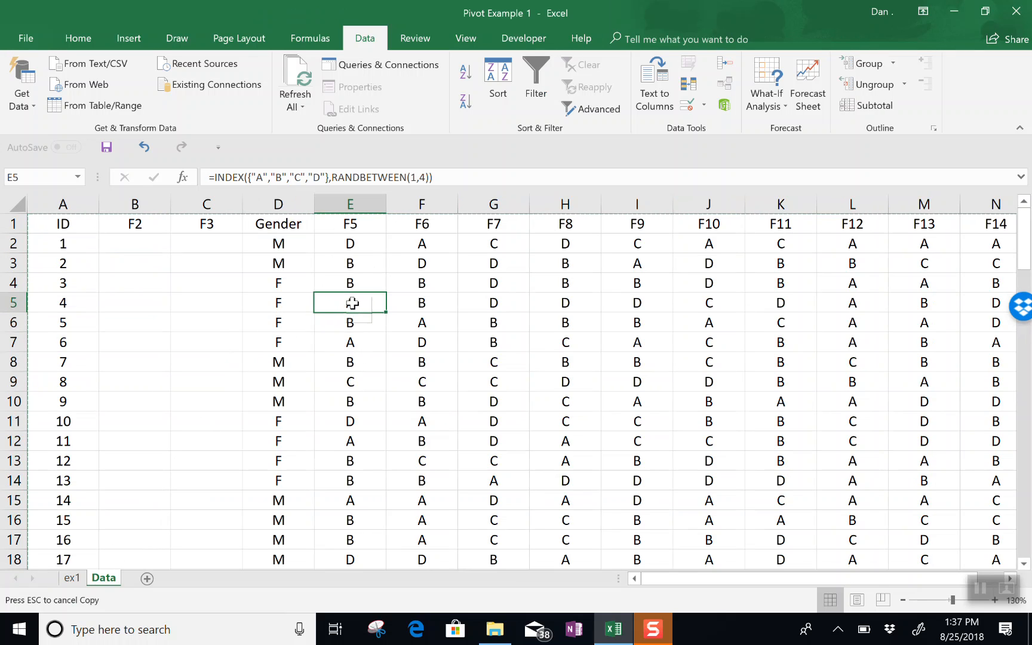
left_click(72, 577)
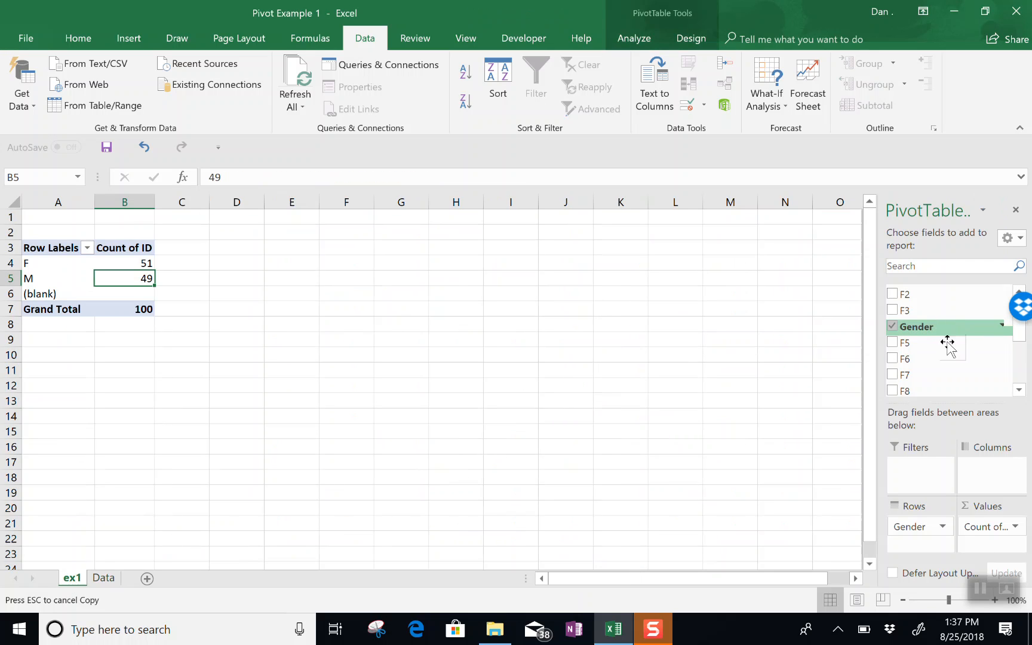
left_click_drag(938, 345, 932, 526)
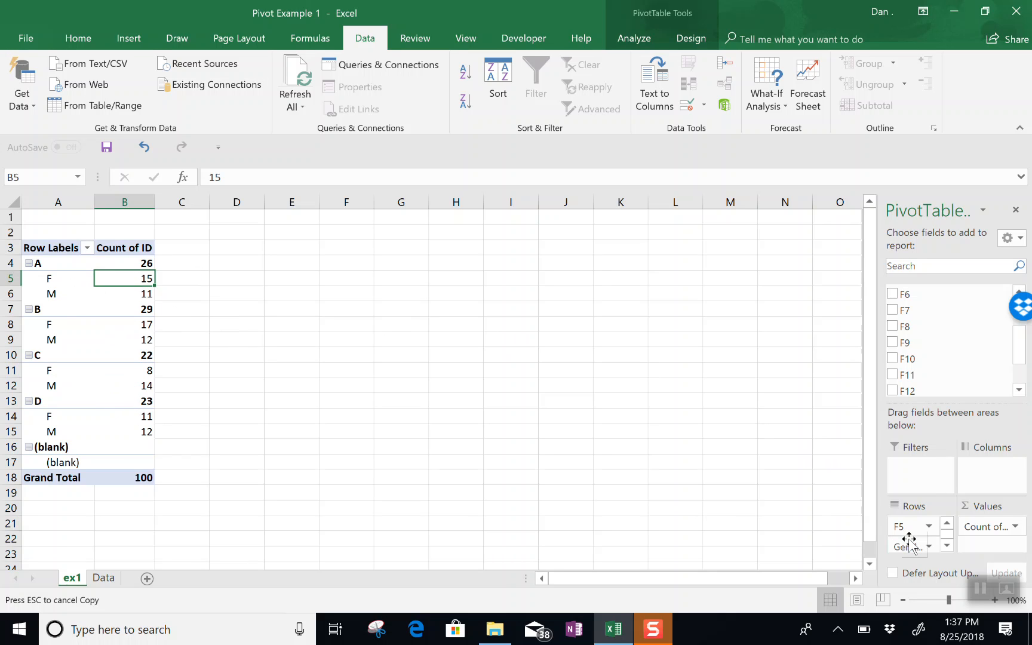
left_click_drag(911, 545, 911, 524)
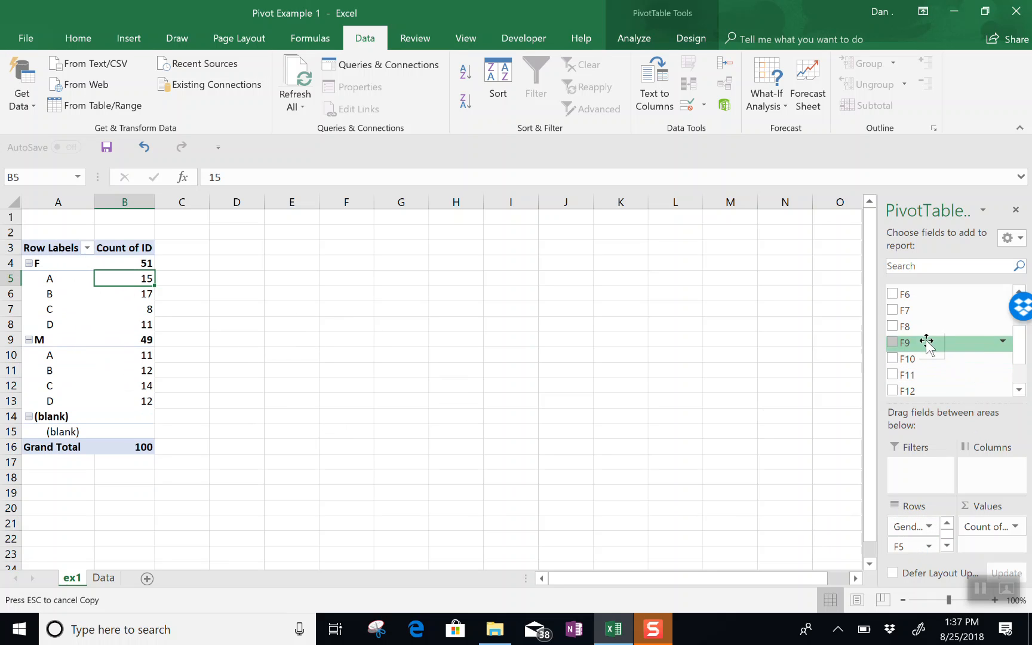
- Try F11 as a third row field below F5 in the pivot table, and remove it again
left_click_drag(1020, 364, 1020, 397)
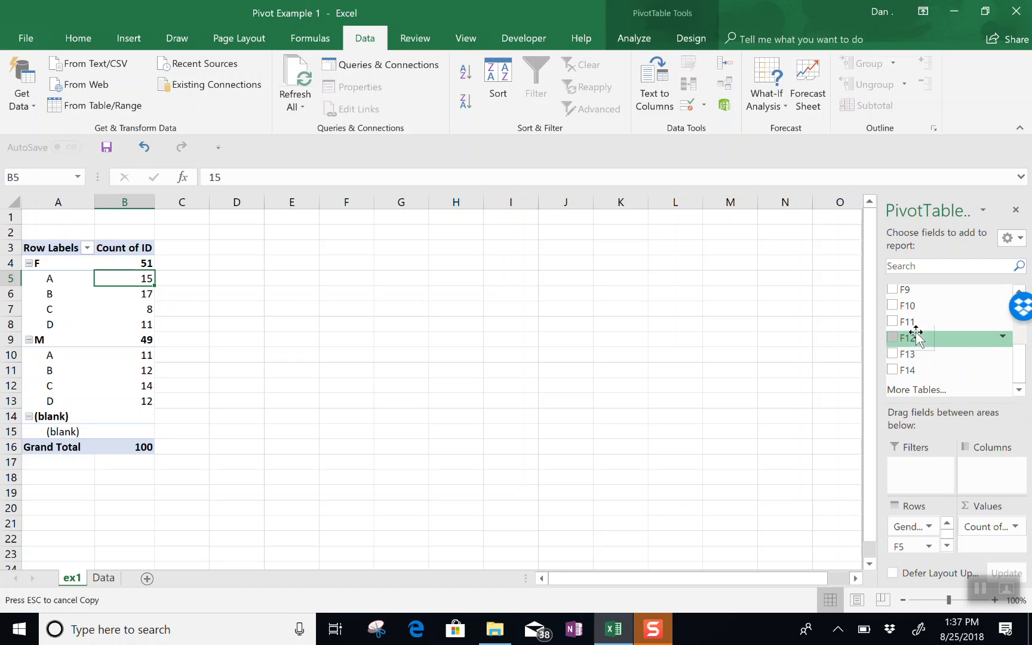
left_click_drag(915, 323, 983, 523)
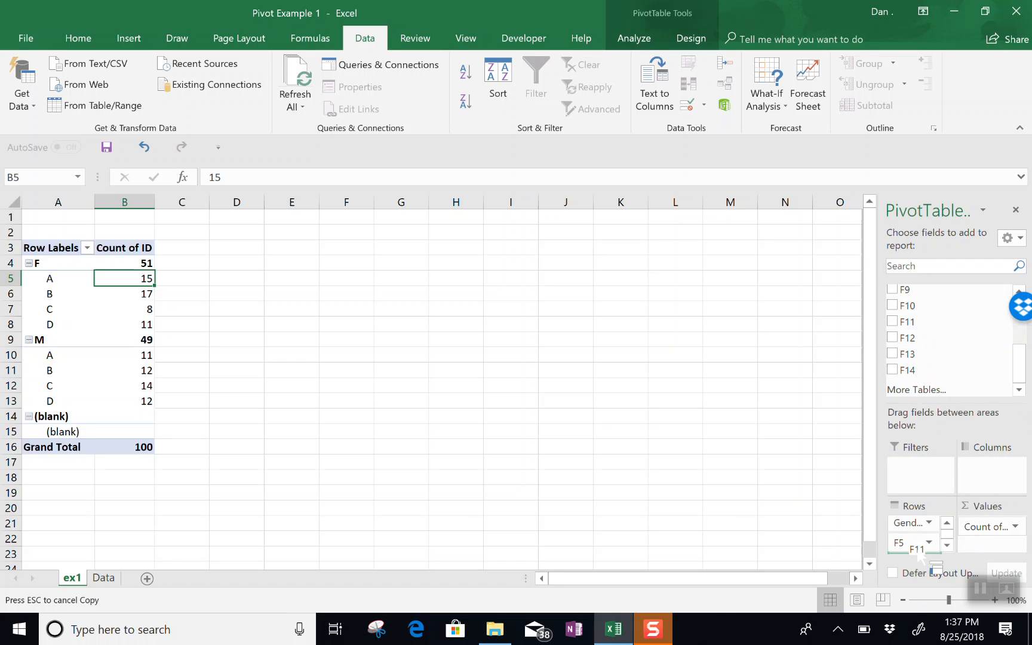
left_click_drag(918, 555, 919, 555)
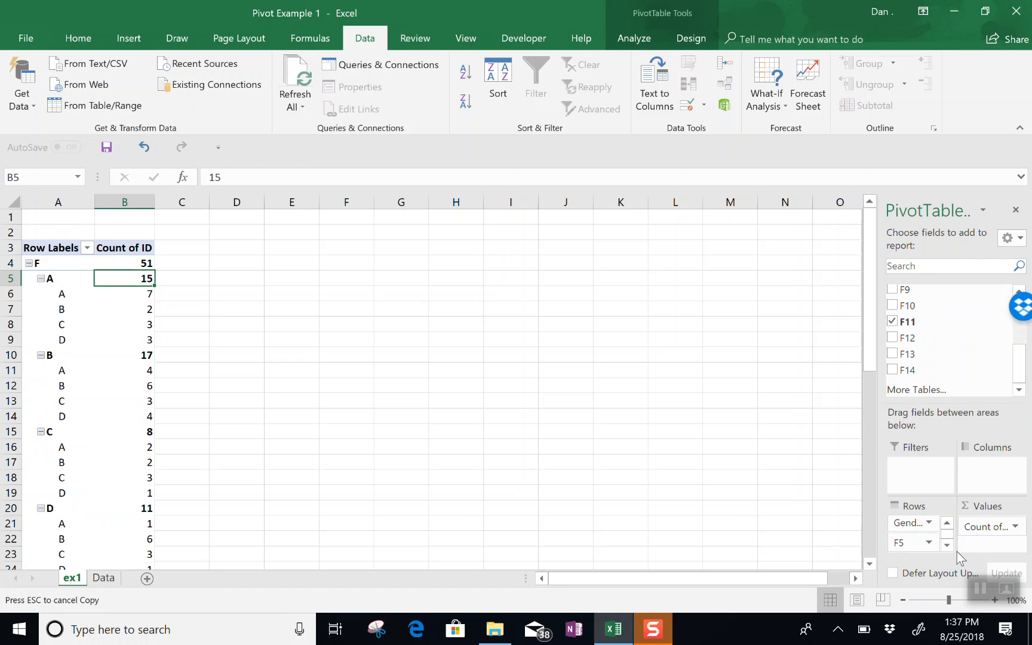
scroll(947, 533, "down", 1)
left_click_drag(927, 546, 897, 379)
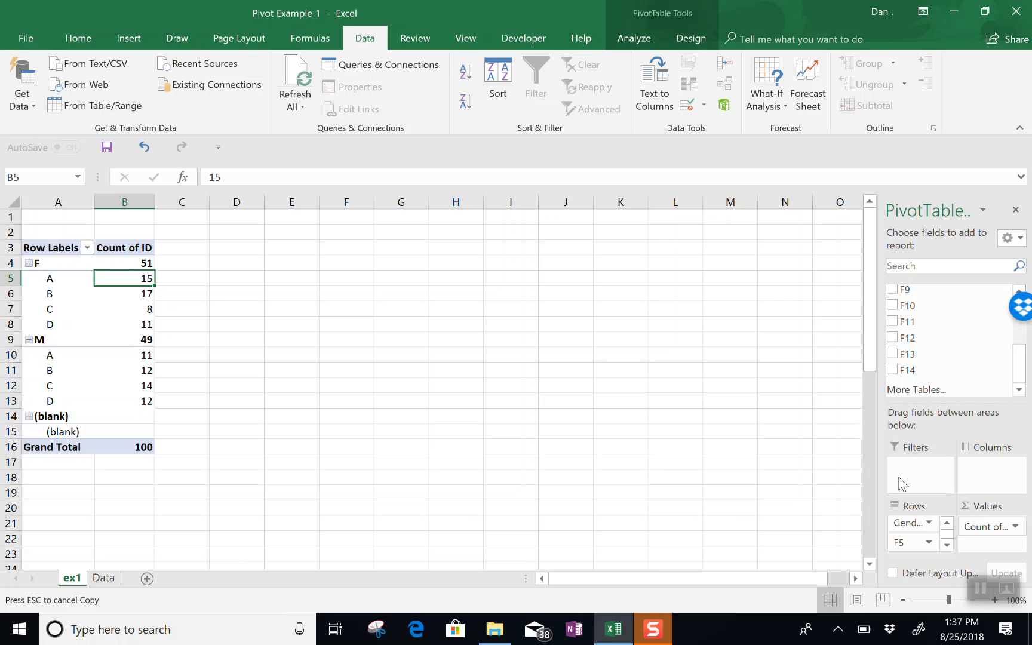
- Move the Gender field from the pivot table's rows to its columns, keeping F5 as the row field
left_click_drag(898, 528, 1007, 474)
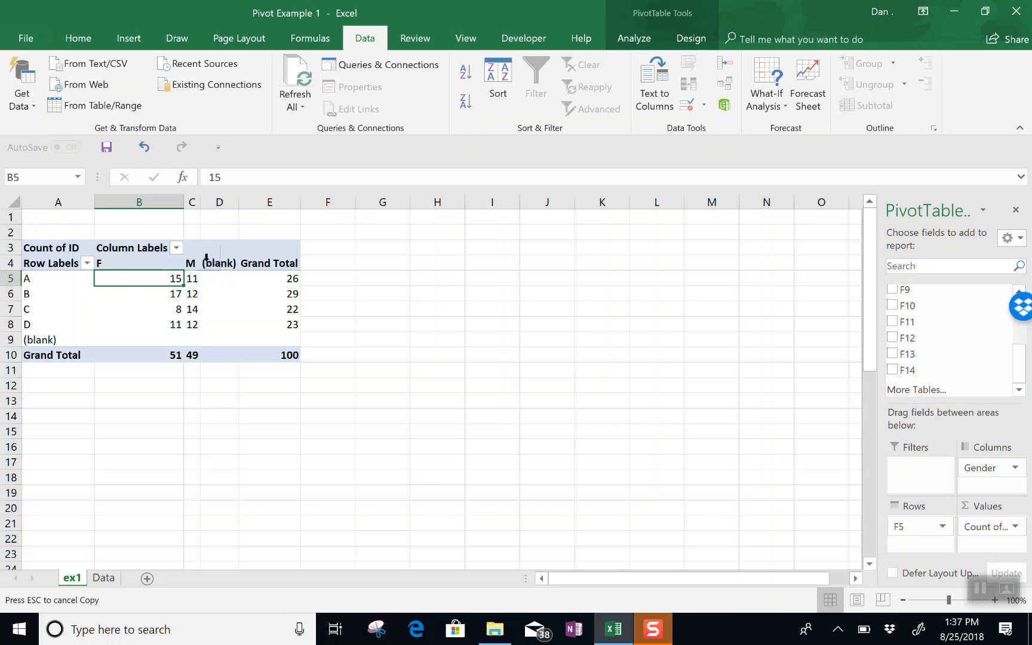
left_click_drag(142, 269, 359, 354)
left_click_drag(359, 354, 971, 504)
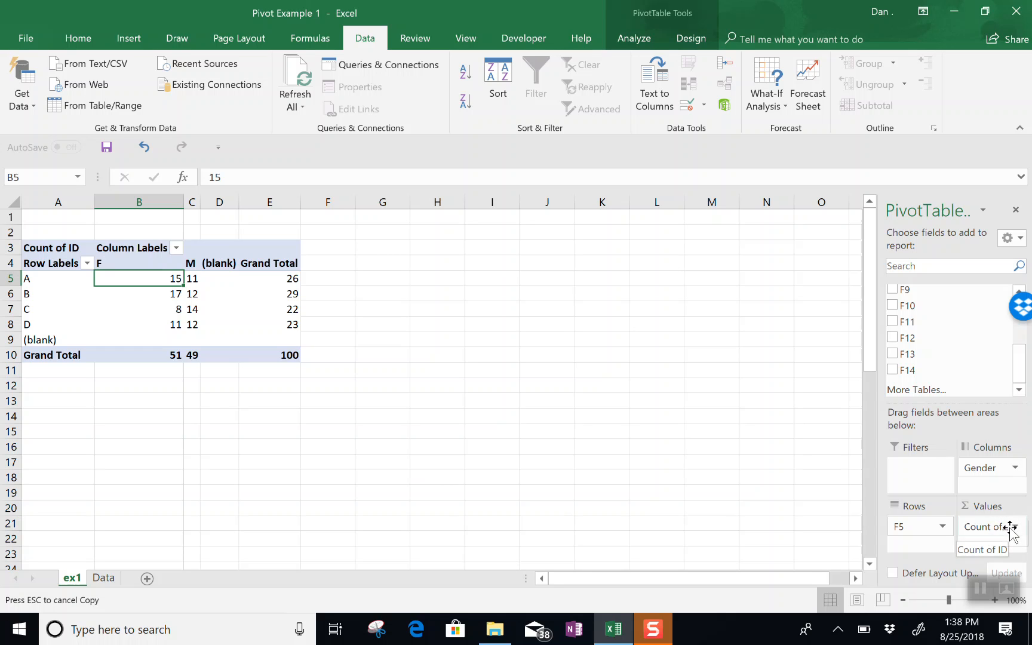
- Show the pivot table's Count of ID values as % of Row Total
left_click(1009, 529)
left_click(973, 509)
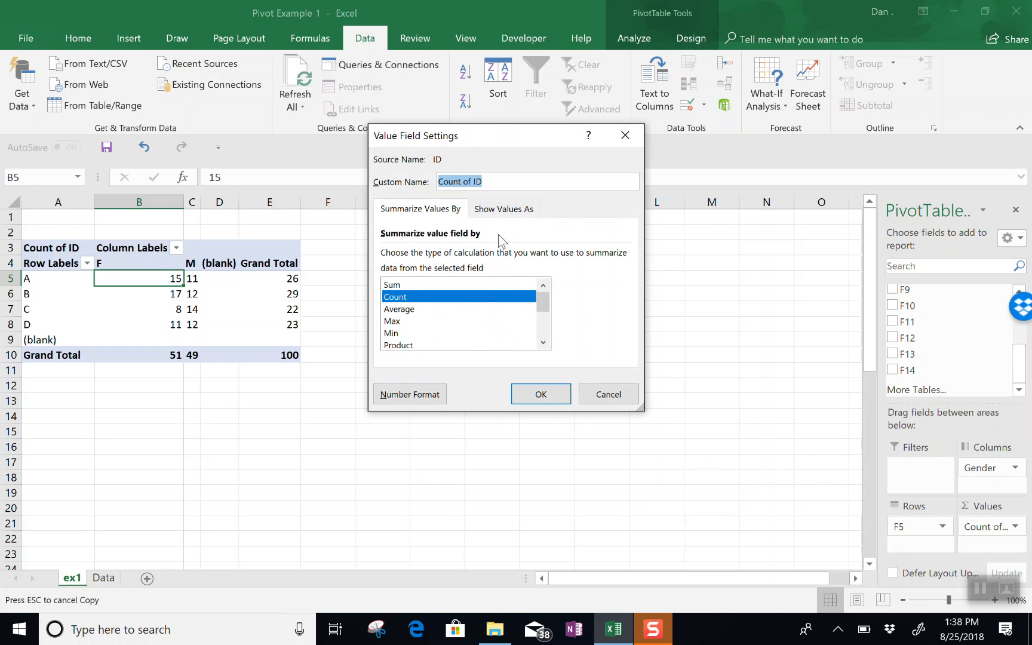
left_click(505, 210)
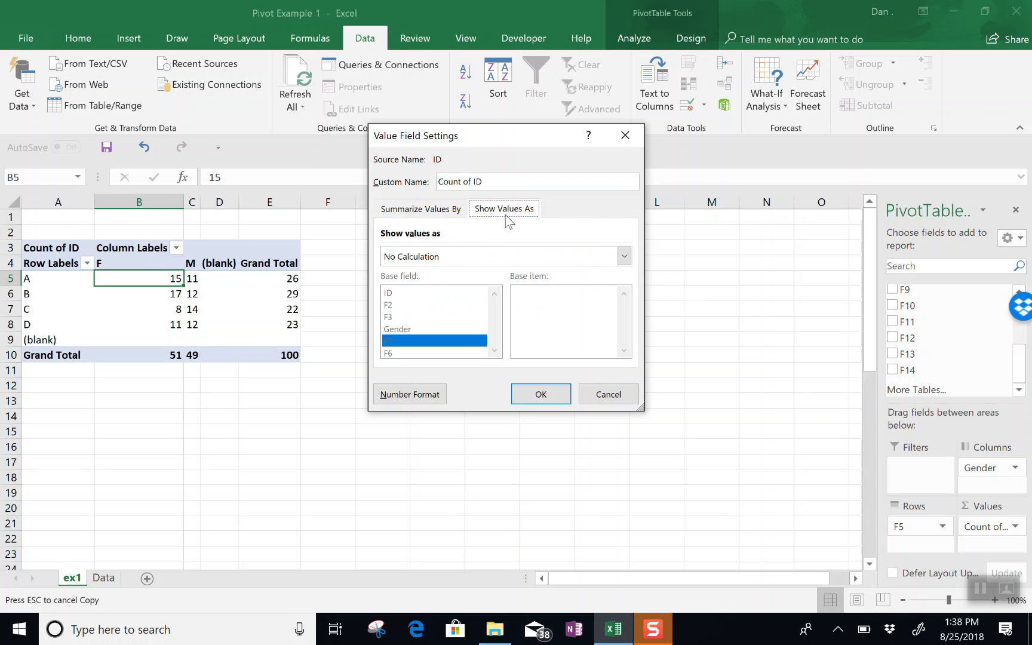
left_click(439, 258)
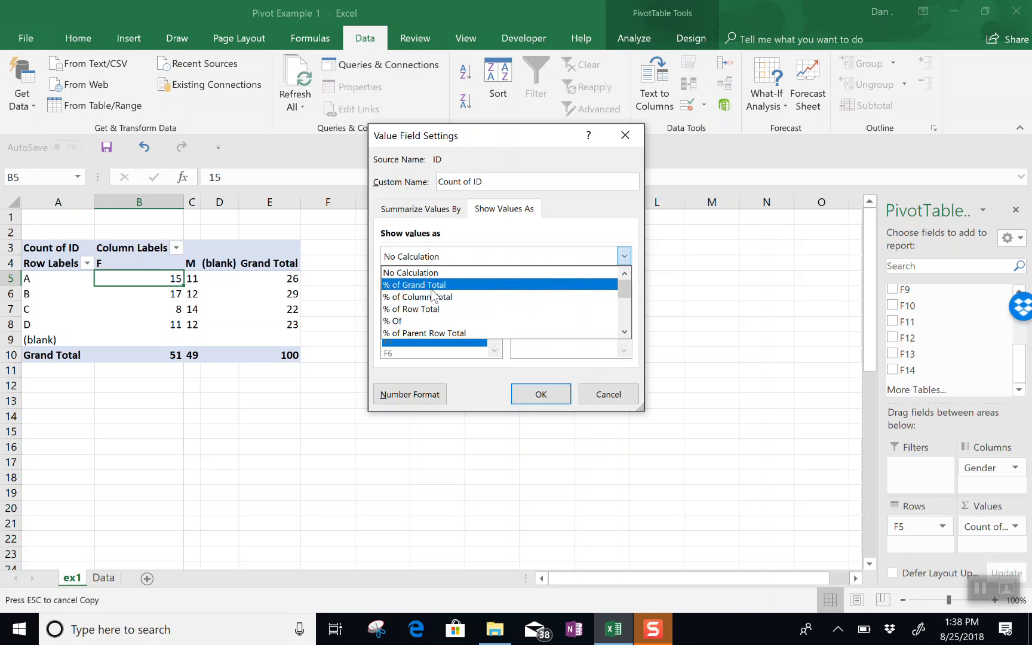
left_click(429, 309)
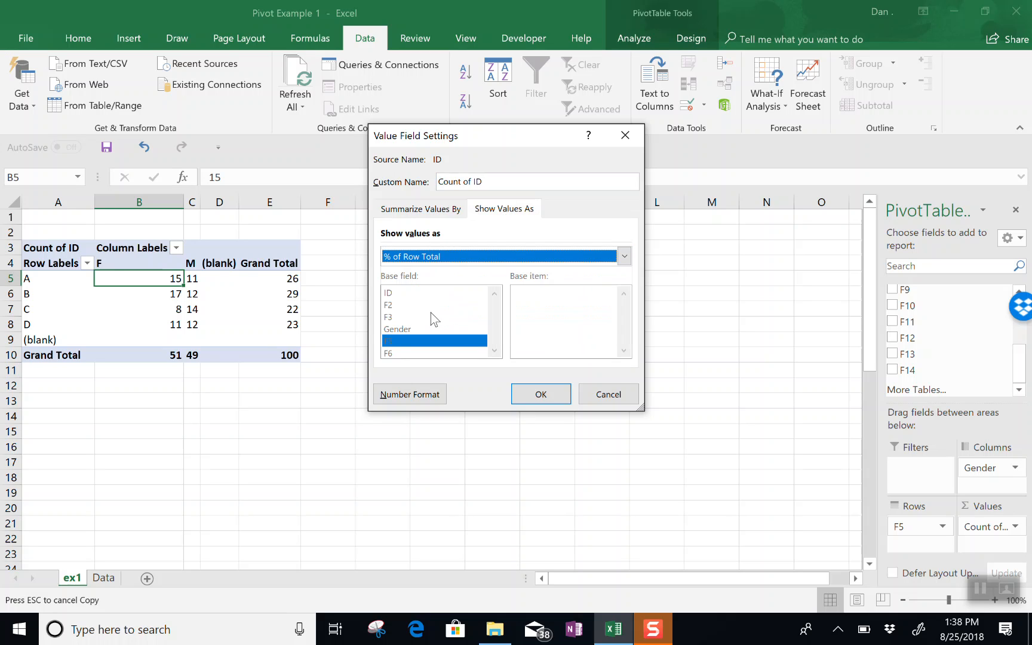
left_click(540, 393)
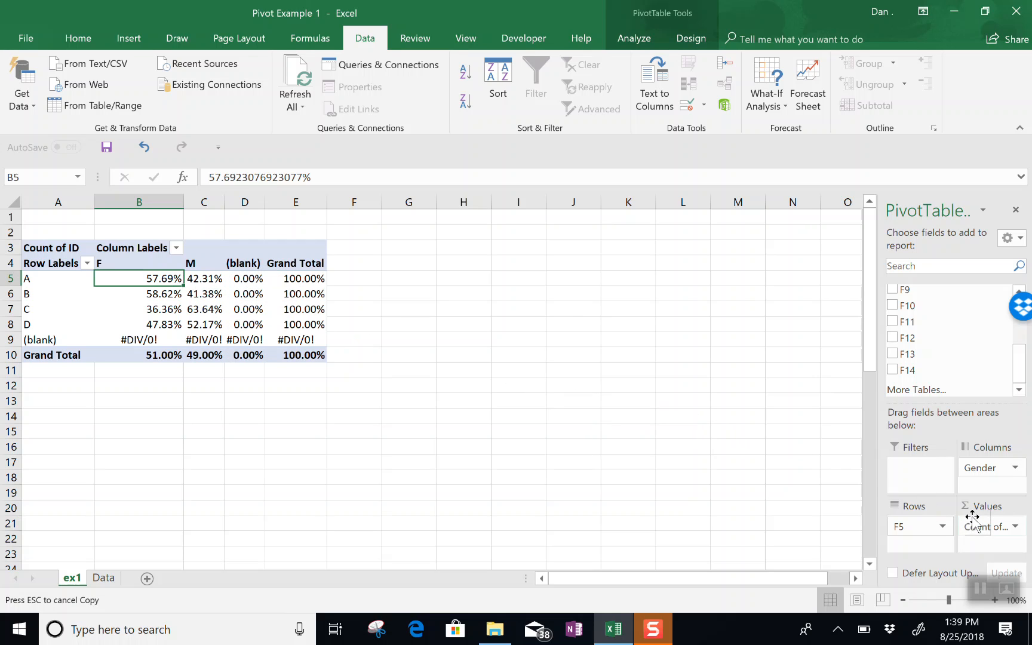
- Review the other calculations offered for showing the Count of ID values, and close the field settings without applying a change
left_click(1008, 531)
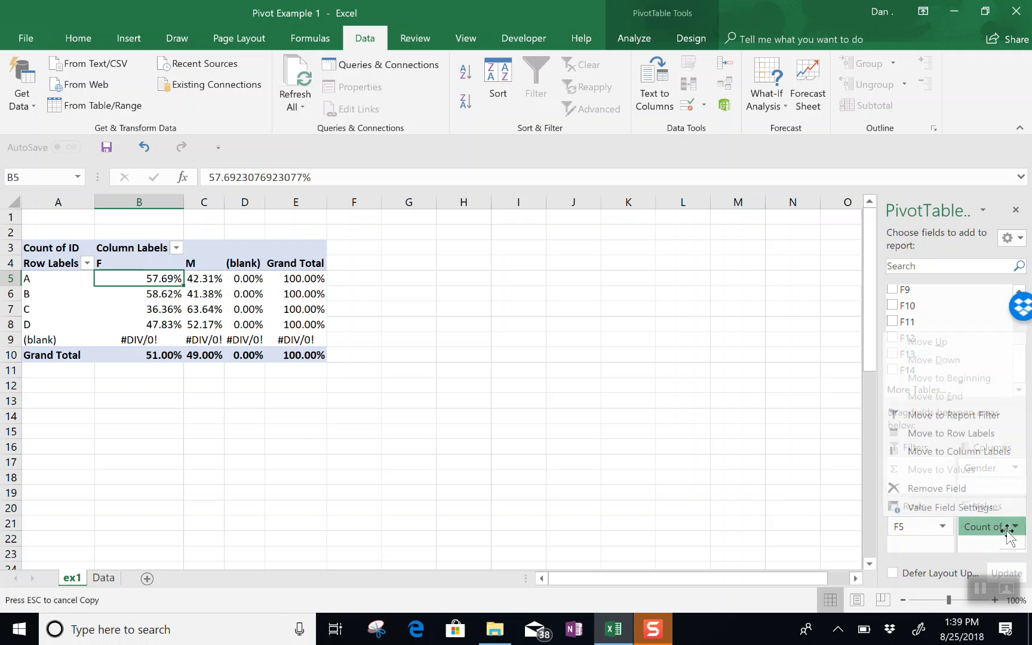
left_click(986, 509)
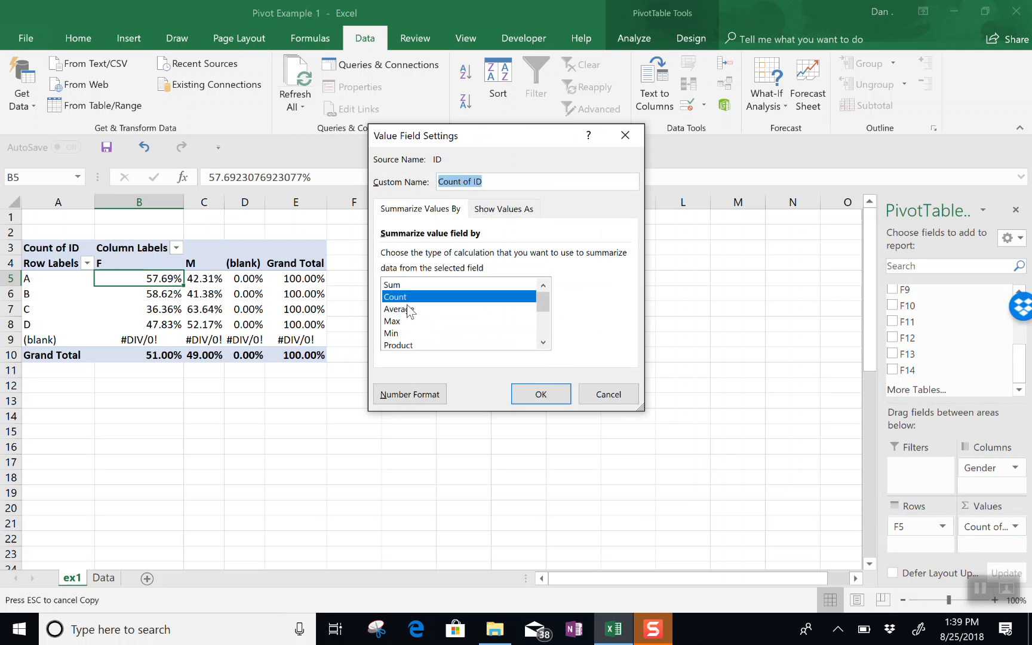
left_click(509, 212)
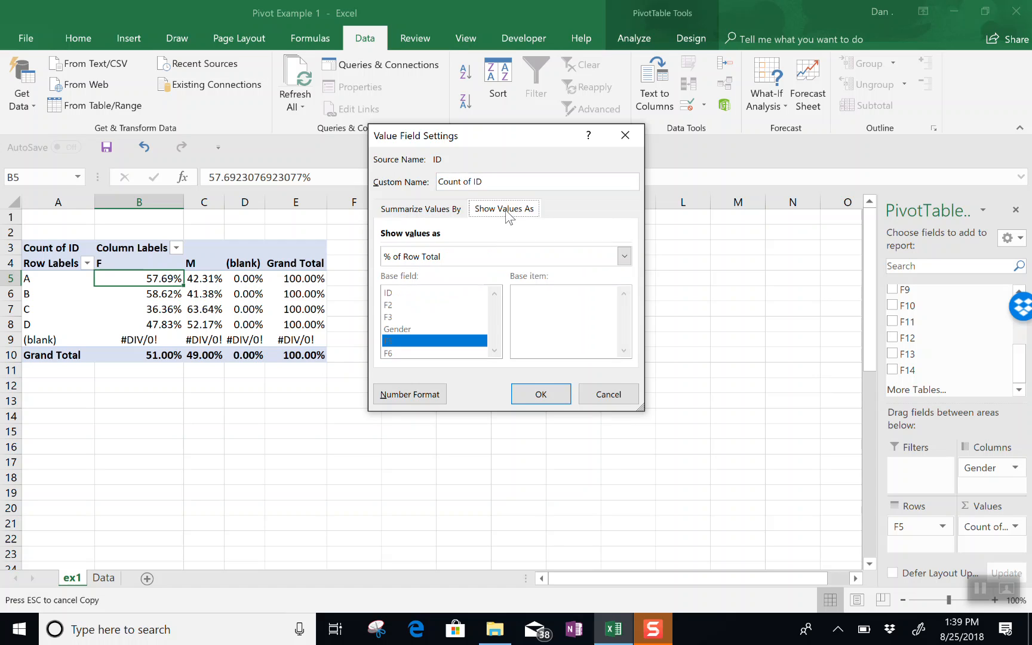
left_click(456, 257)
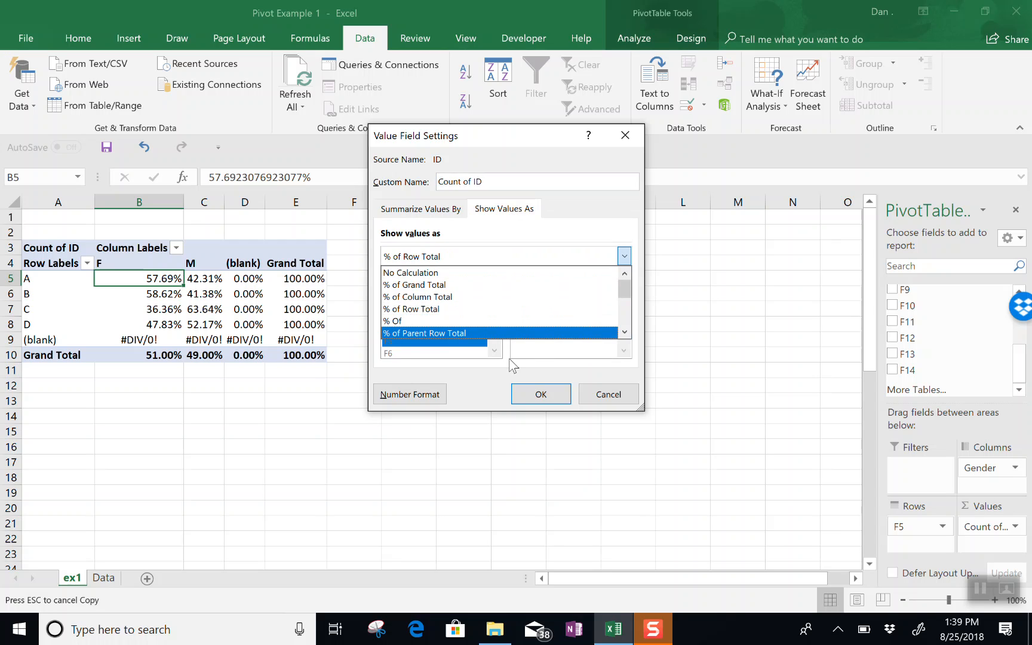
left_click(604, 395)
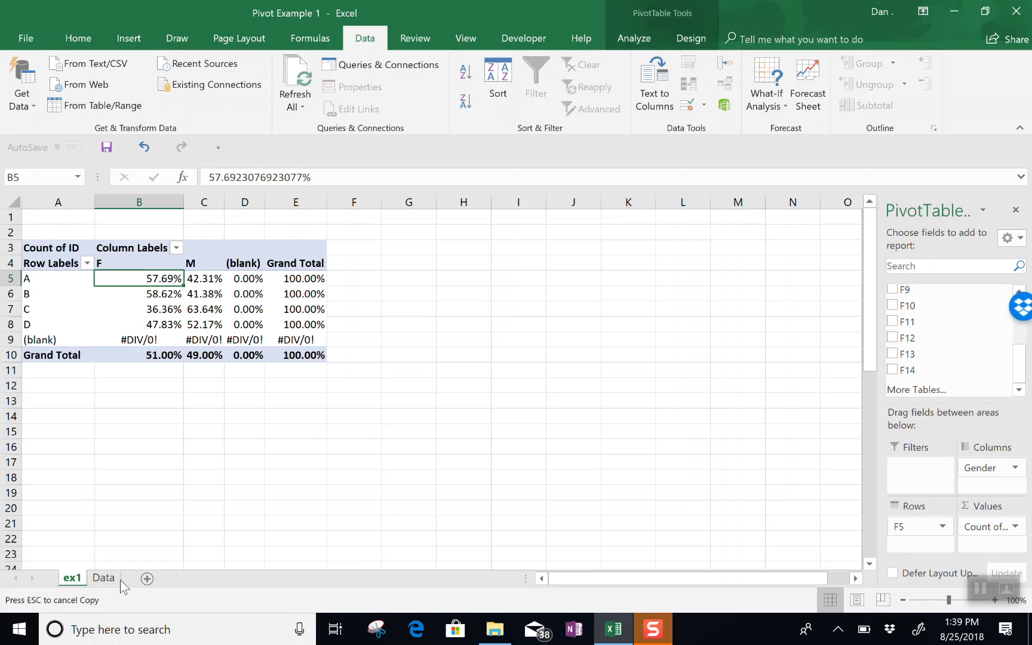
- Switch to the Data sheet with the source records
left_click(103, 578)
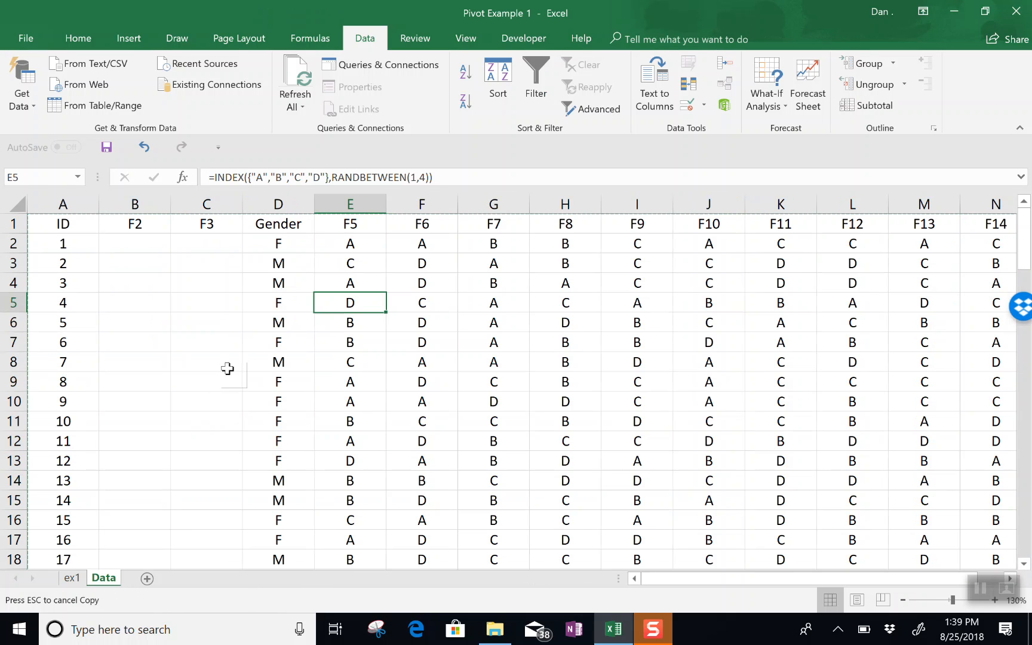